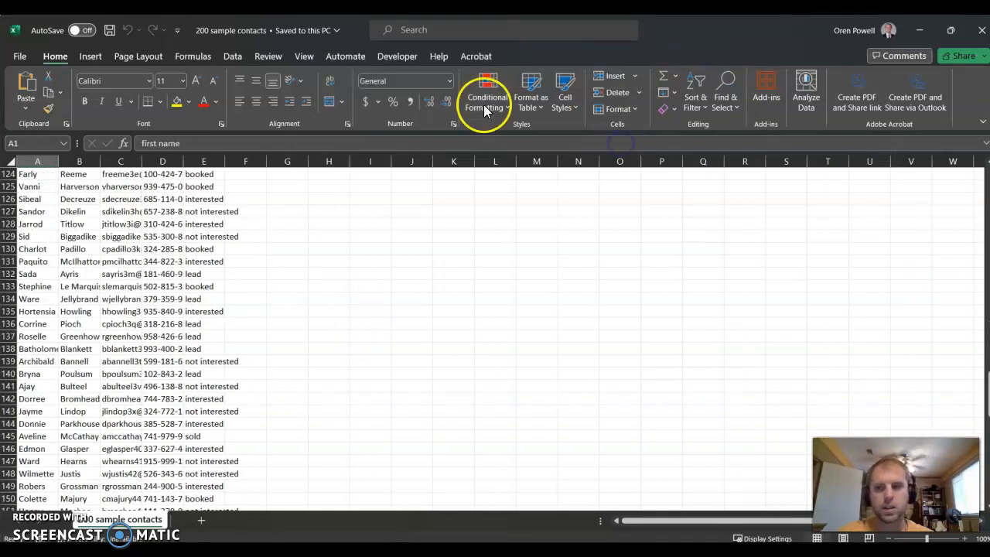
# Step: Look over the 200 sample contacts sheet, then switch to the OverPower Marketing web app and open its contacts list
pyautogui.scroll(17, 120, 259)
pyautogui.scroll(18, 120, 259)
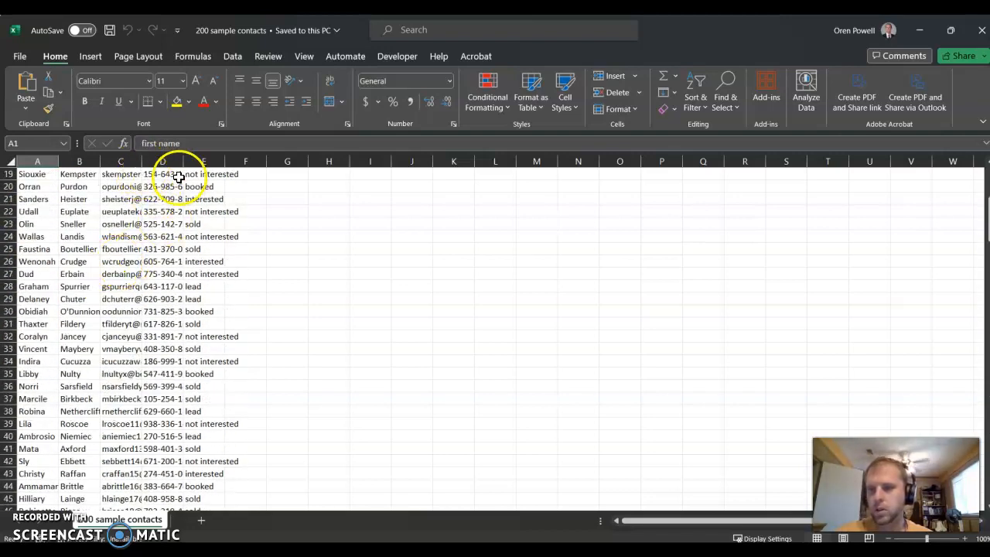
pyautogui.scroll(6, 236, 232)
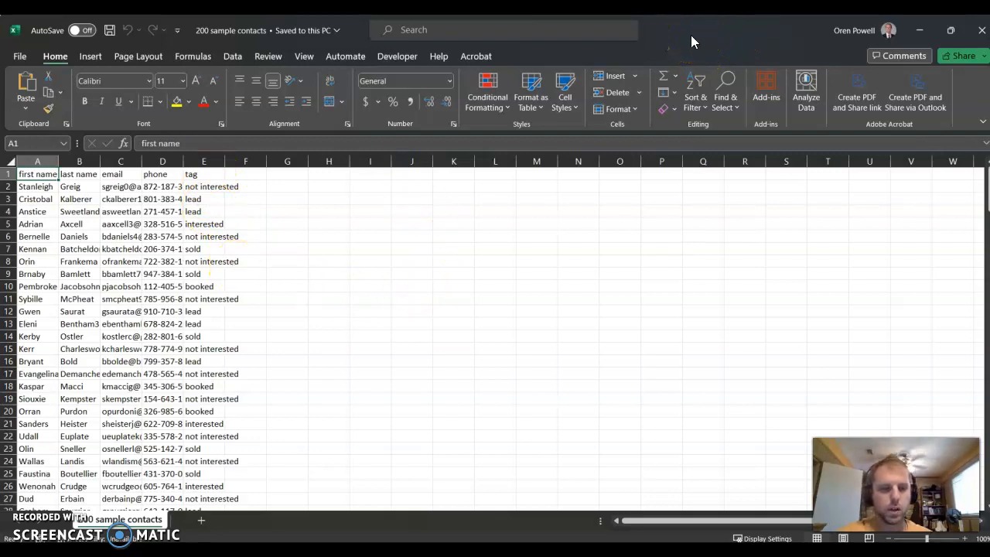
pyautogui.hotkey('alt', 'Tab')
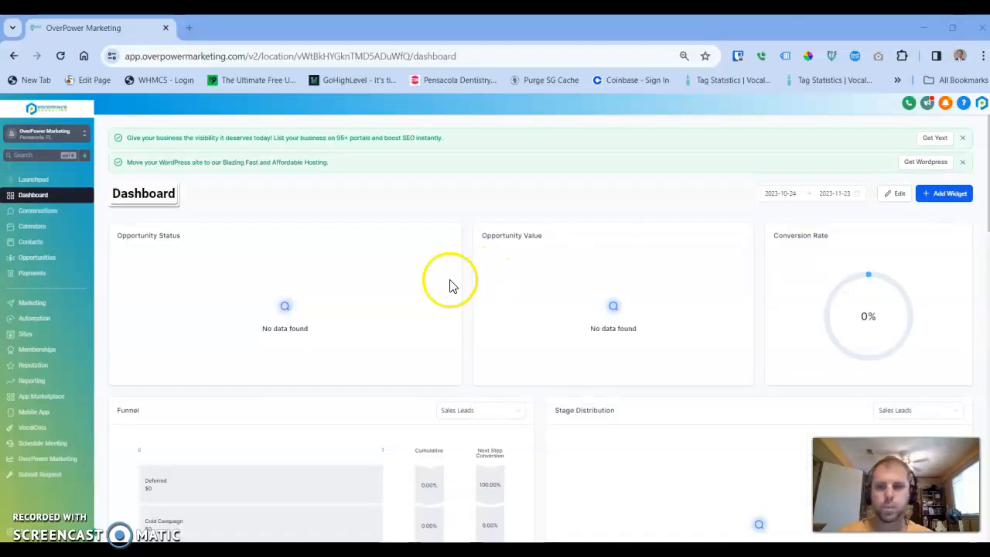
pyautogui.click(27, 246)
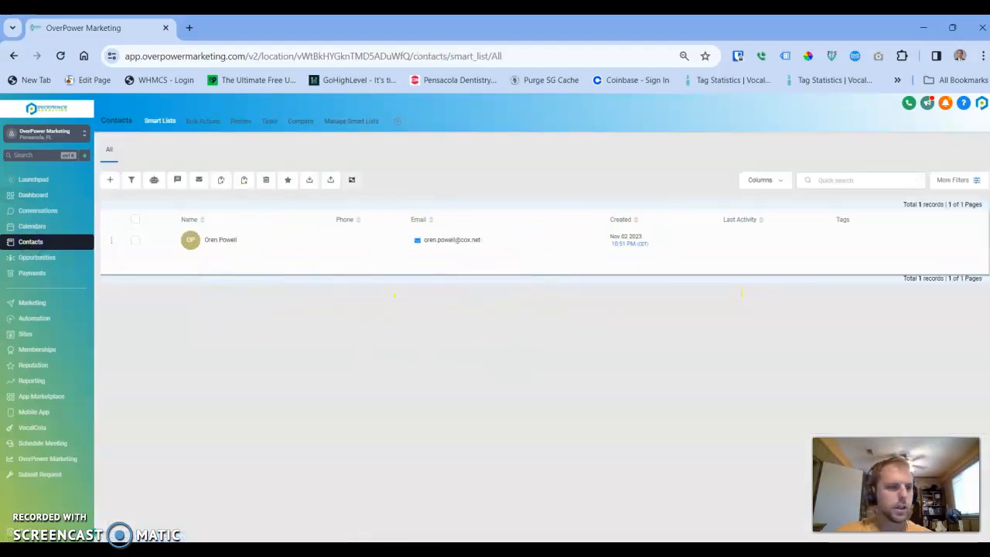
# Step: Switch to Excel, review the CSV (Comma delimited) save options for the Downloads folder, and close the workbook without saving a copy
pyautogui.hotkey('alt', 'Tab')
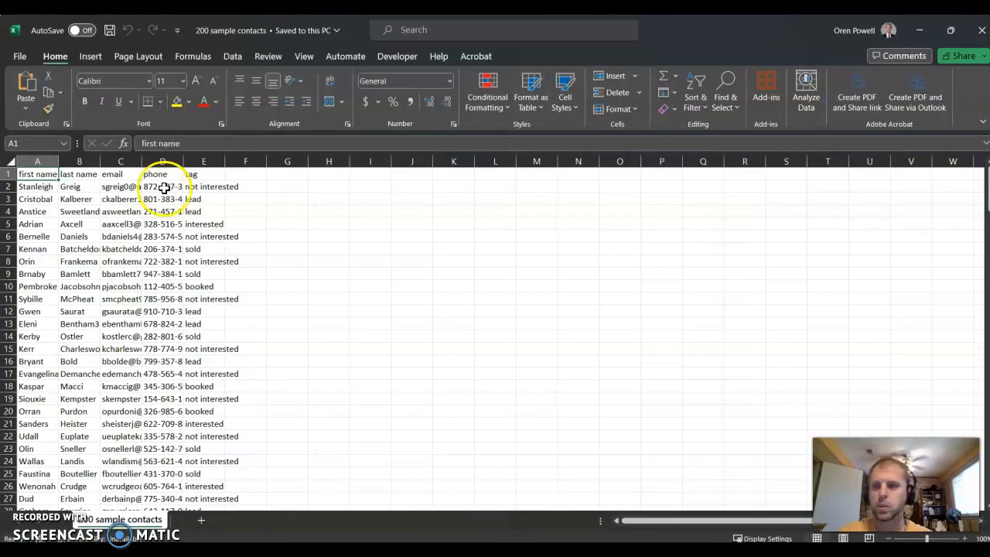
pyautogui.click(18, 58)
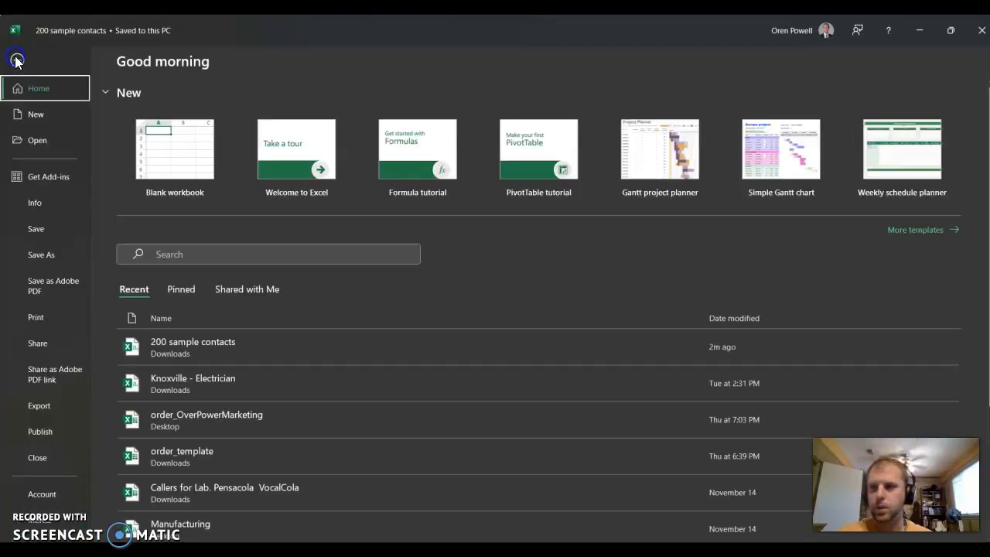
pyautogui.click(35, 255)
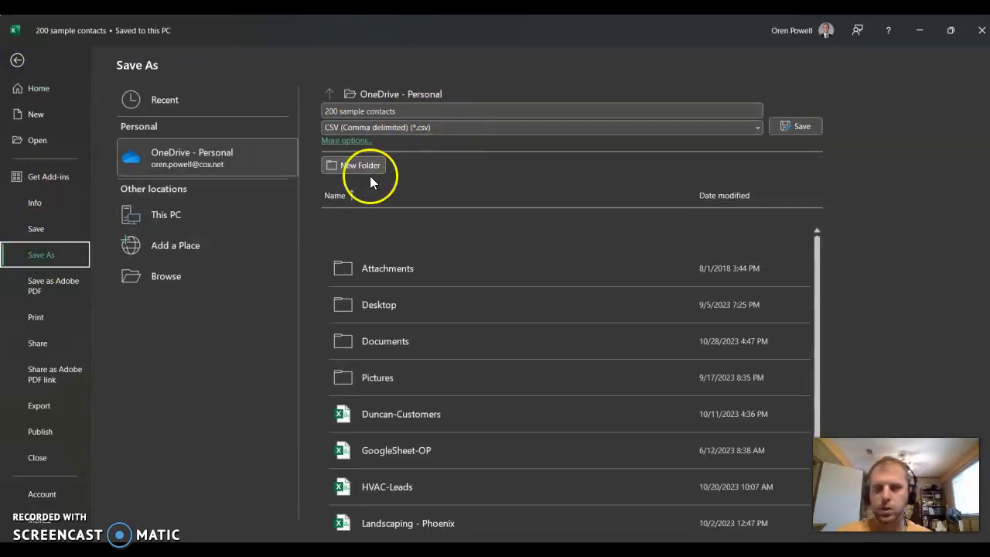
pyautogui.click(348, 143)
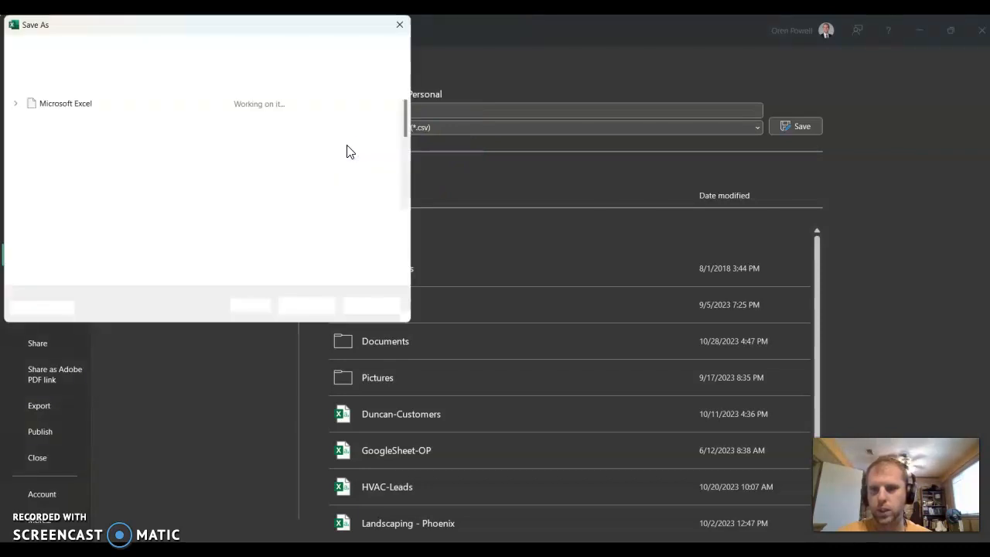
pyautogui.click(51, 191)
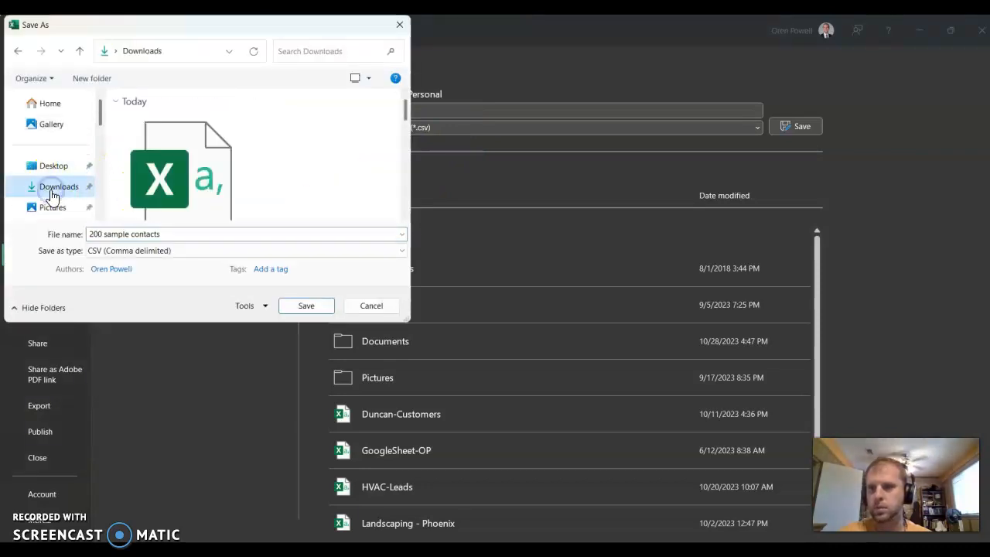
pyautogui.click(400, 25)
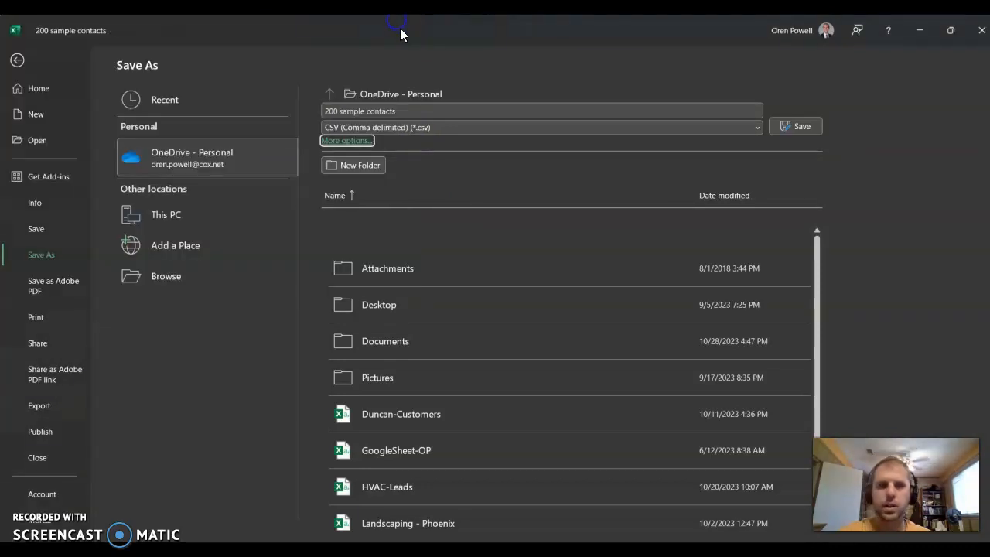
pyautogui.click(976, 30)
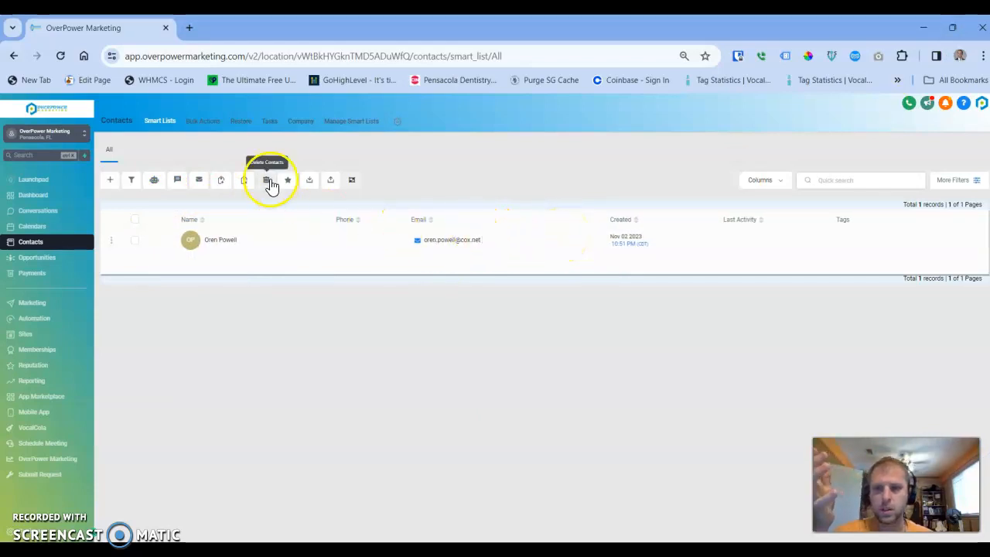
# Step: Start a contact import, upload the "200 sample contacts" CSV from Downloads, and continue to column mapping
pyautogui.click(331, 183)
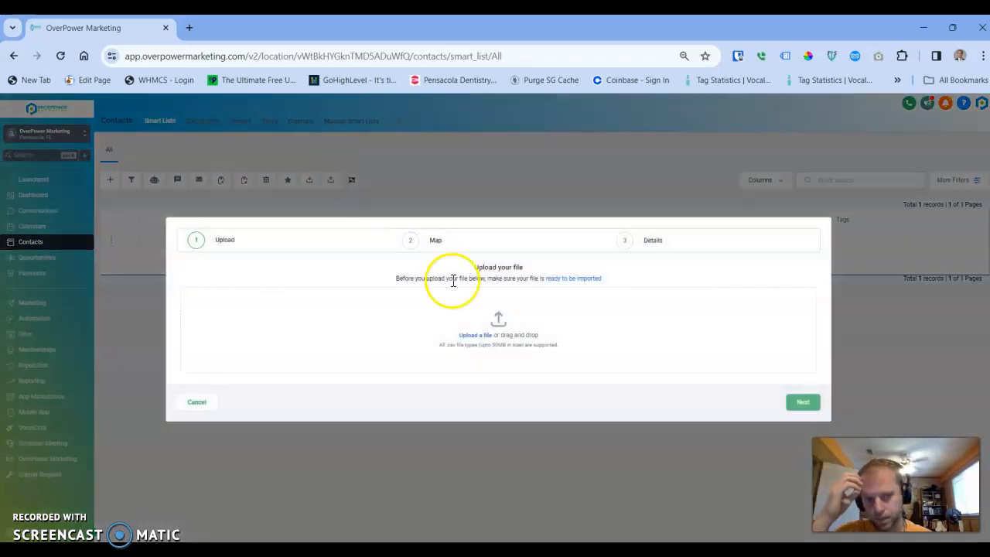
pyautogui.click(470, 335)
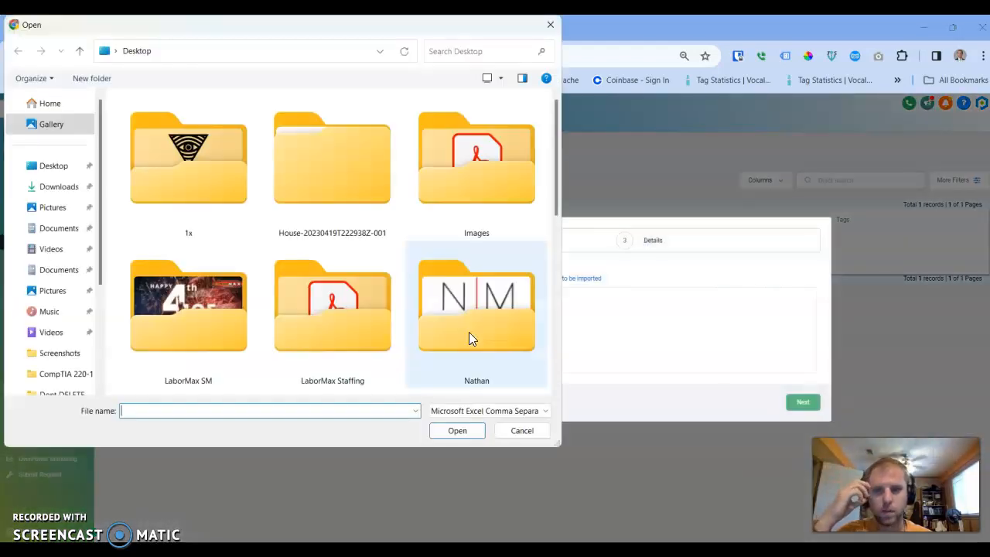
pyautogui.click(40, 187)
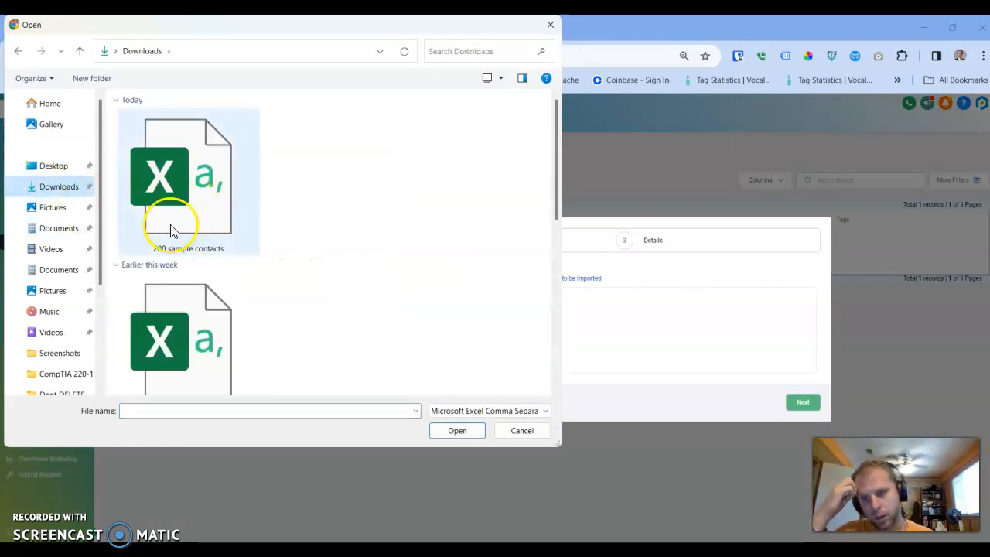
pyautogui.doubleClick(217, 216)
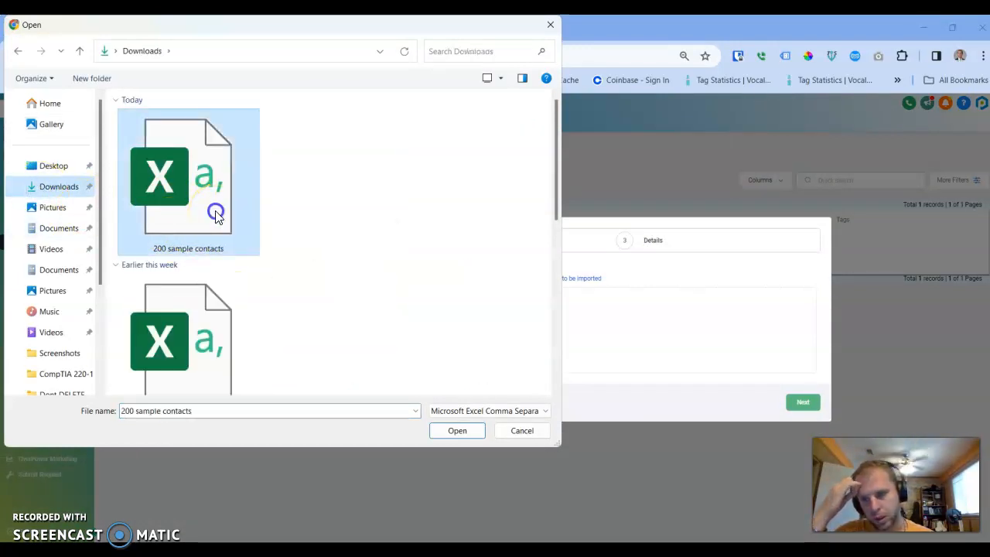
pyautogui.click(805, 410)
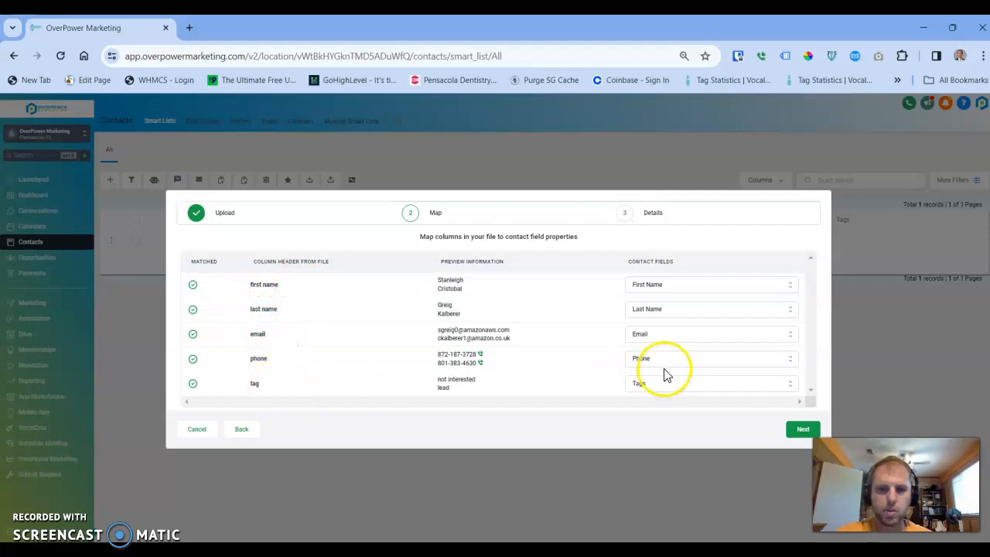
# Step: Search the contact fields available for mapping the email column for "bu" and "com", keeping the Email mapping
pyautogui.moveTo(232, 335); pyautogui.dragTo(338, 334)
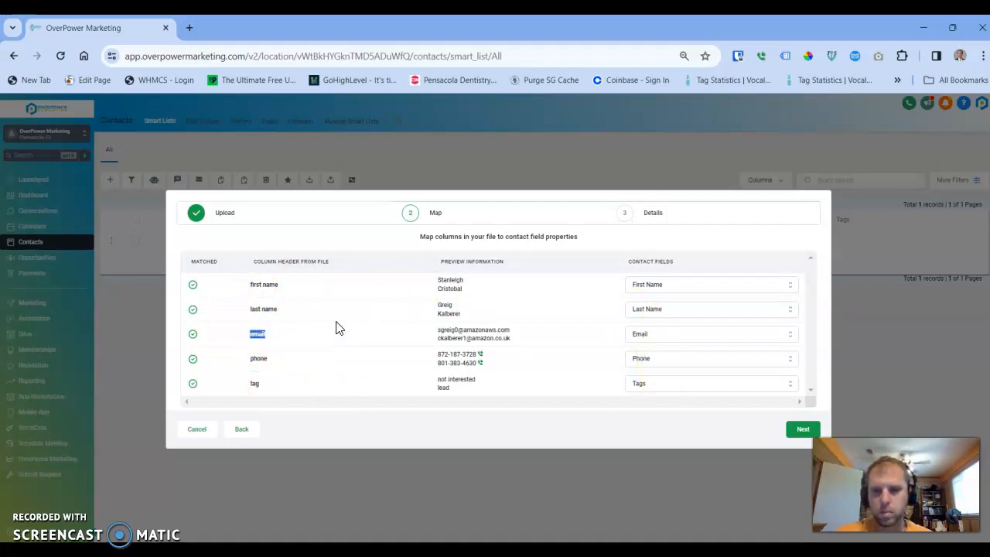
pyautogui.click(688, 334)
pyautogui.scroll(-5, 723, 376)
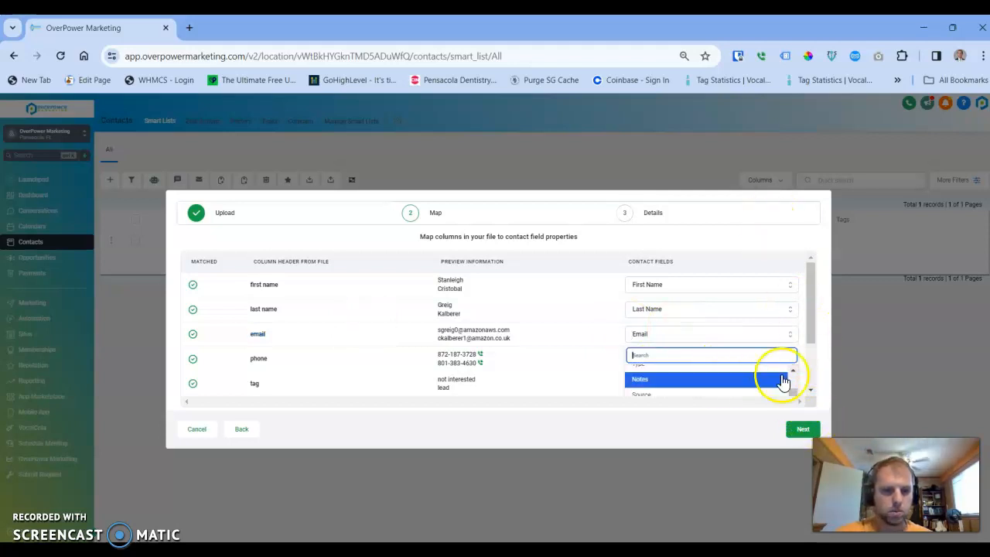
pyautogui.hotkey('ctrl', '-')
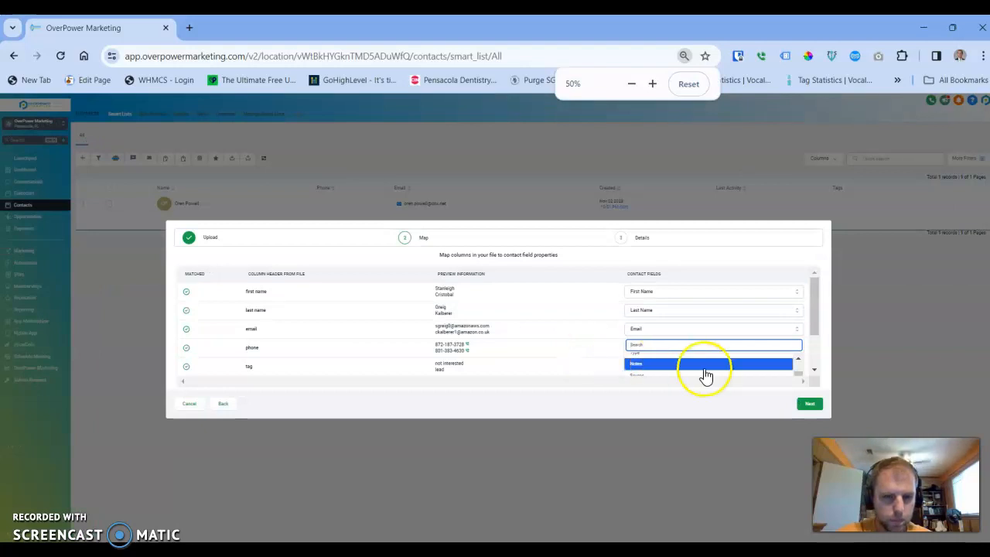
pyautogui.hotkey('ctrl', '+')
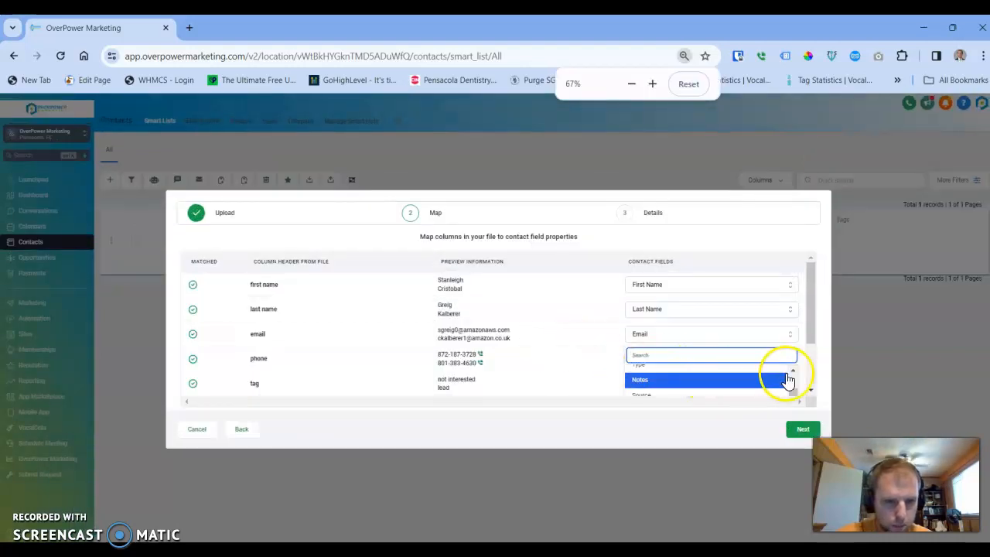
pyautogui.write('tu')
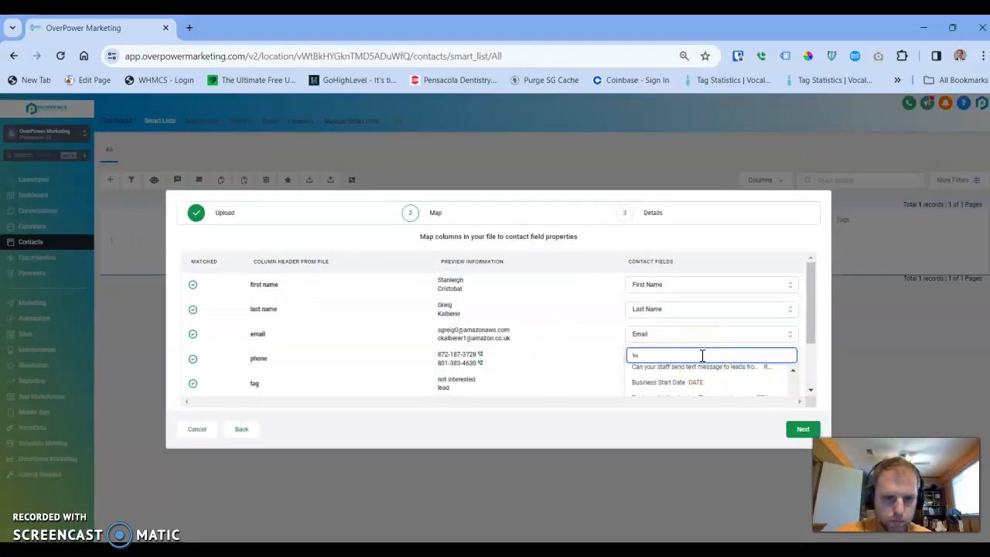
pyautogui.click(625, 358)
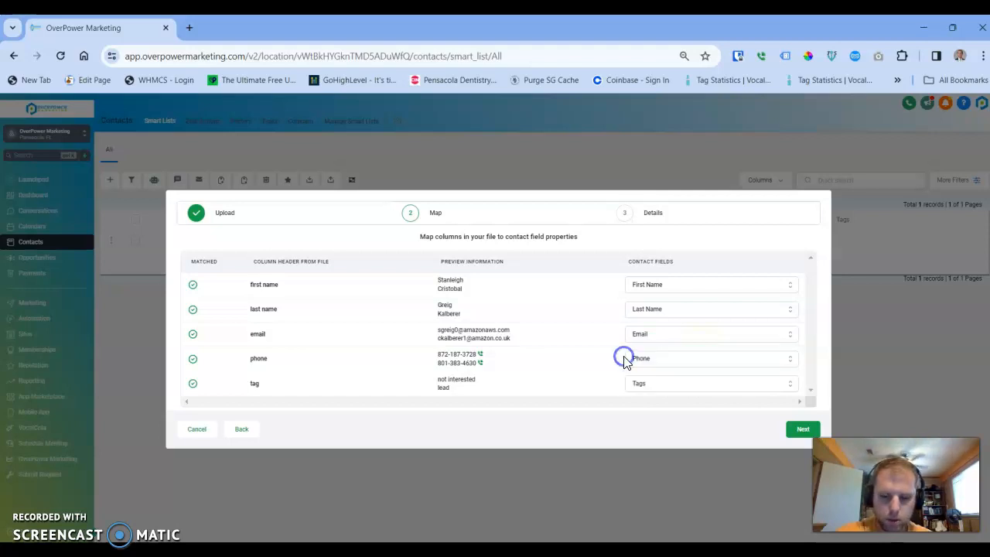
pyautogui.click(666, 354)
pyautogui.write('com')
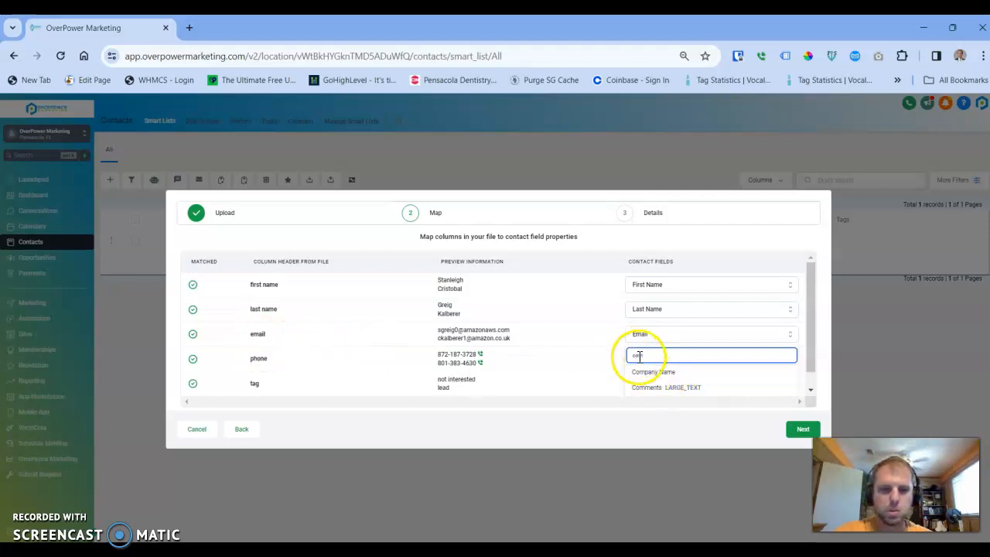
pyautogui.click(600, 357)
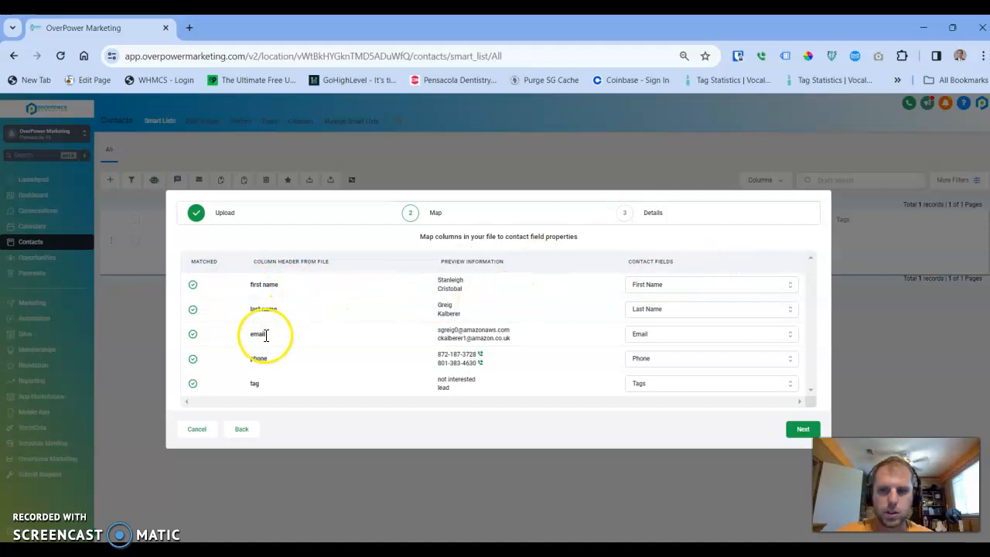
# Step: Browse the contact fields available for mapping the first name column, keeping the First Name mapping
pyautogui.click(681, 285)
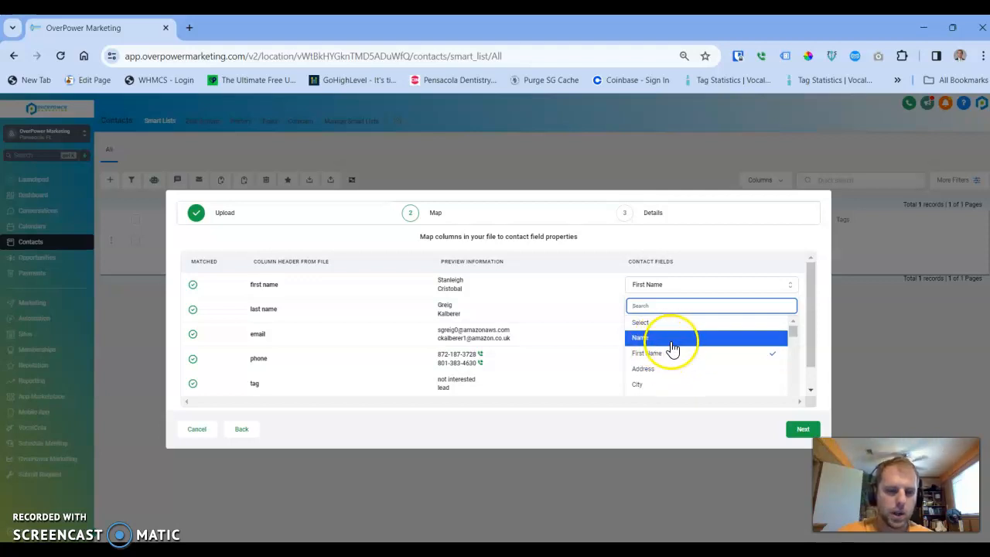
pyautogui.moveTo(793, 332); pyautogui.dragTo(794, 357)
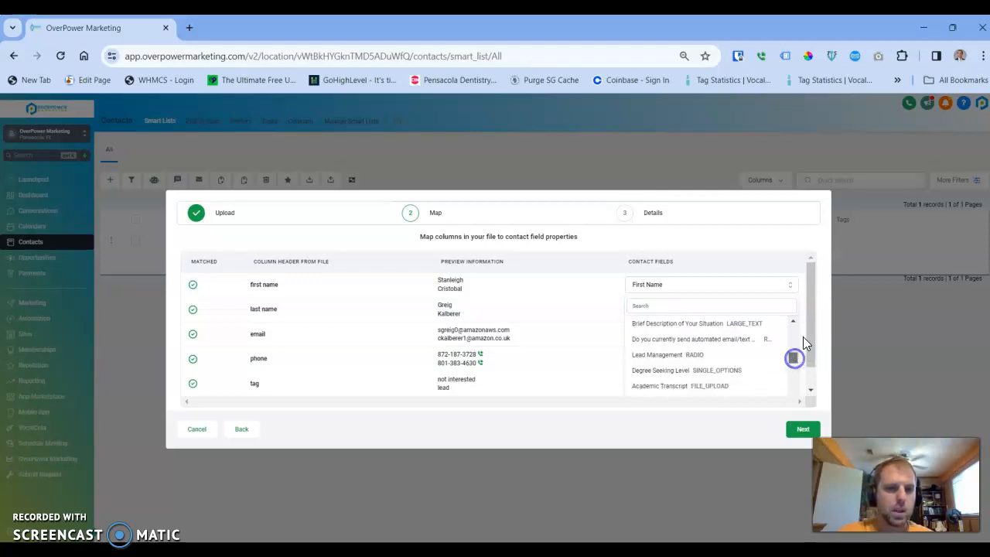
pyautogui.click(802, 319)
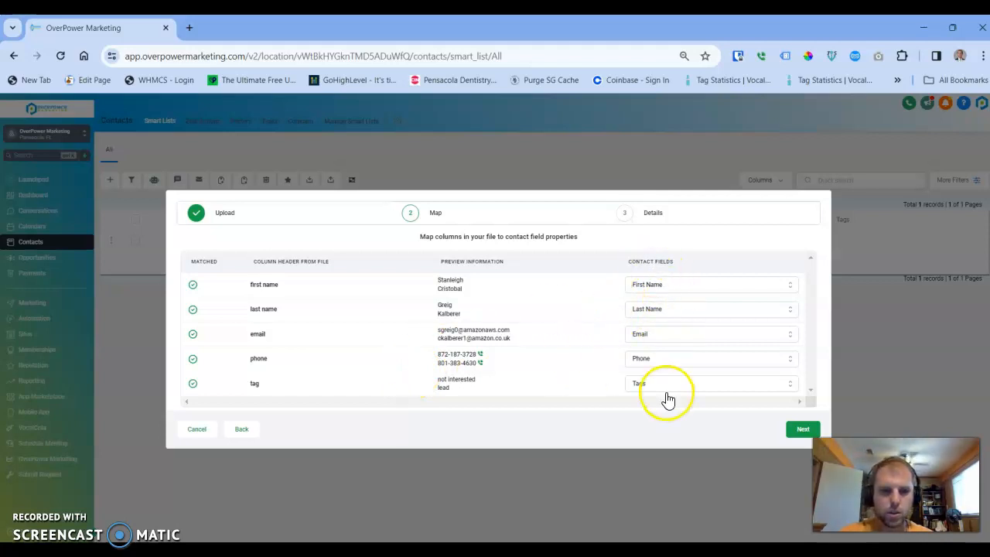
# Step: Accept the column mapping, name the import "Dummy Data", and enable creating a list of contacts from it
pyautogui.click(801, 432)
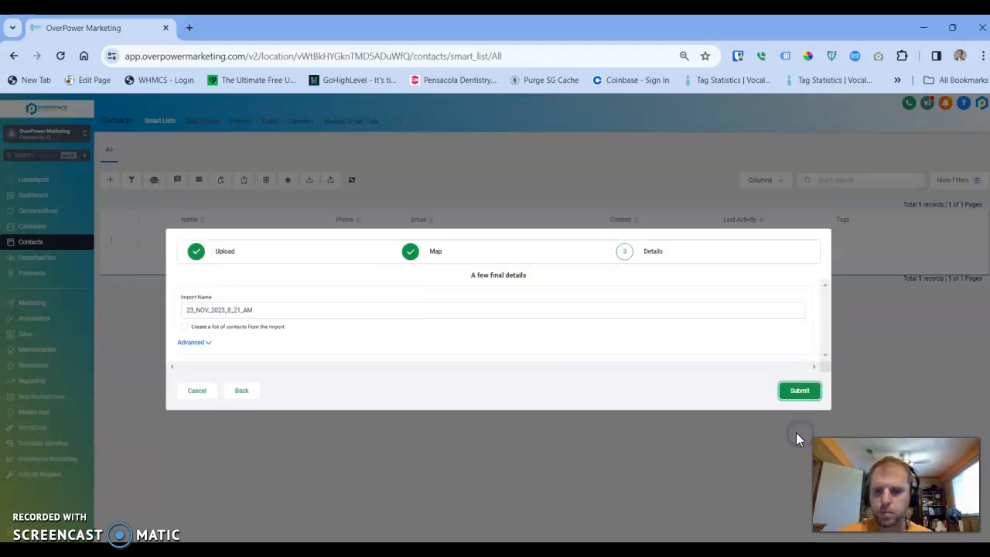
pyautogui.moveTo(293, 309); pyautogui.dragTo(128, 317)
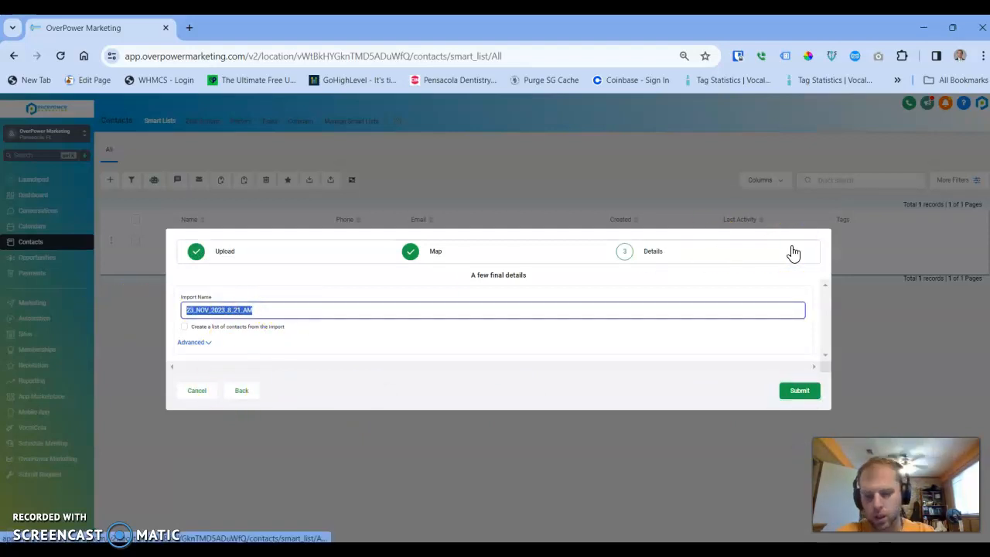
pyautogui.write('Dunn')
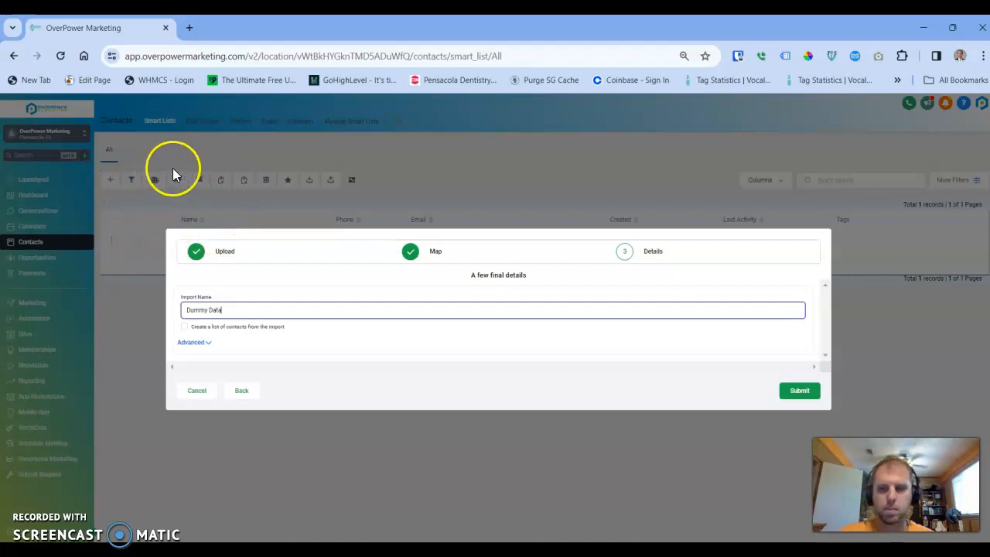
pyautogui.click(185, 327)
# Step: In the advanced import options, add Phone as the secondary criterion for finding existing contacts
pyautogui.click(200, 342)
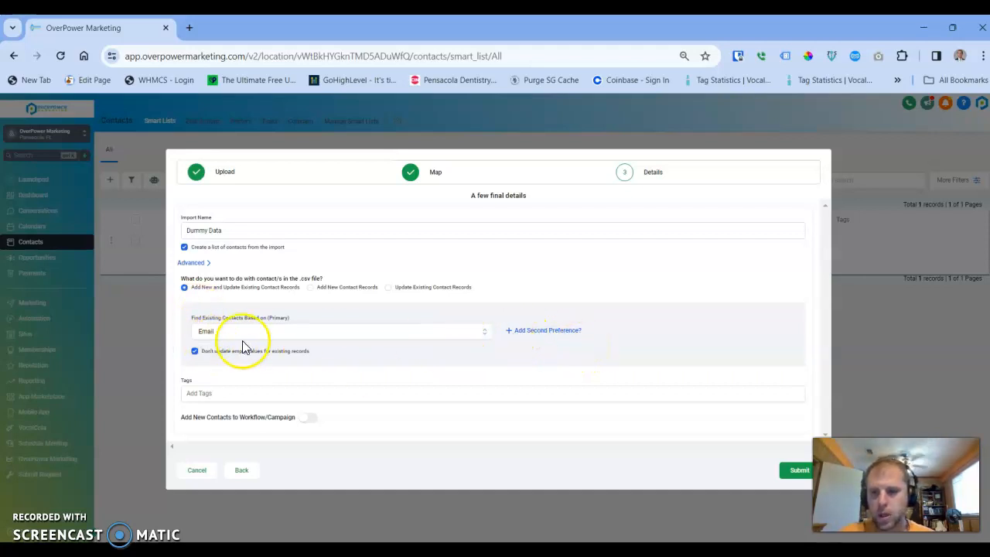
pyautogui.click(533, 338)
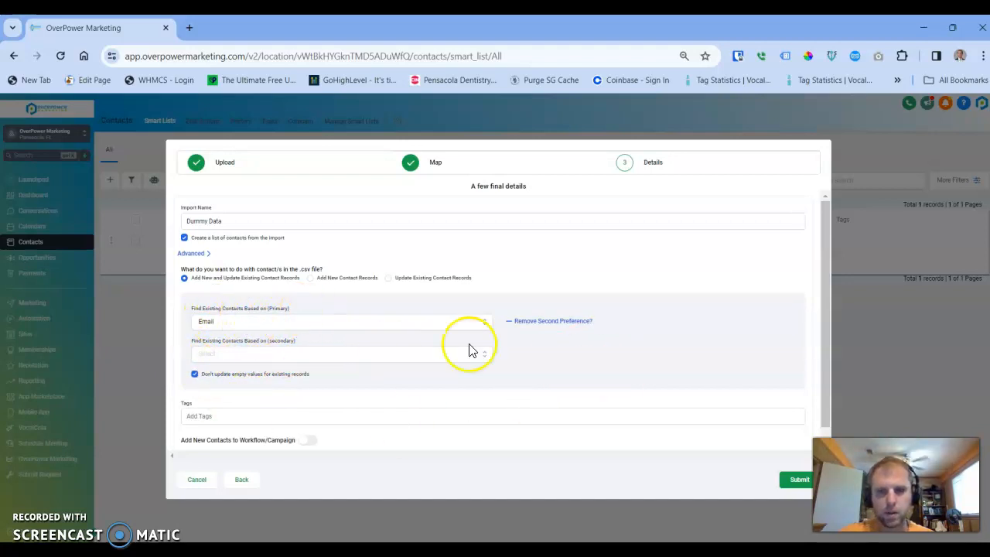
pyautogui.click(270, 355)
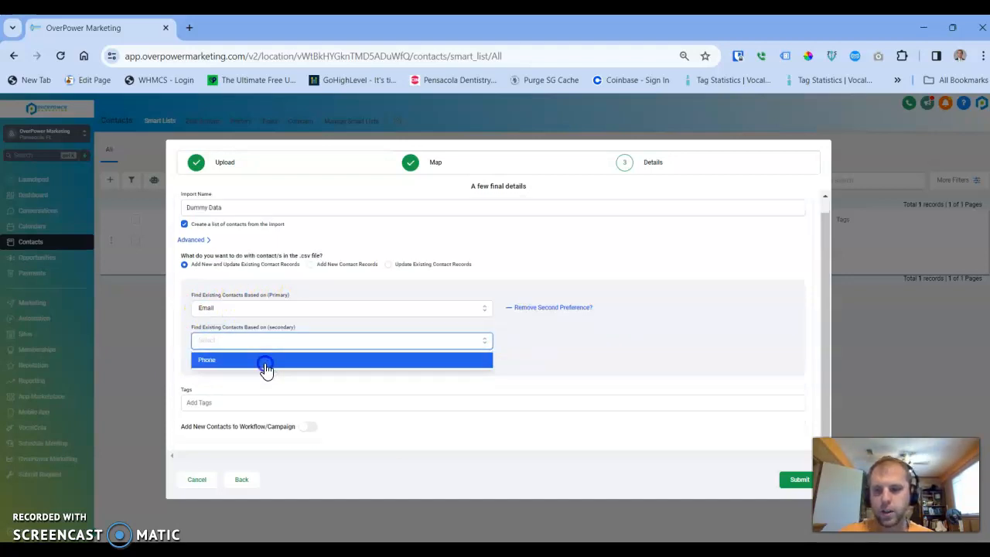
pyautogui.click(267, 360)
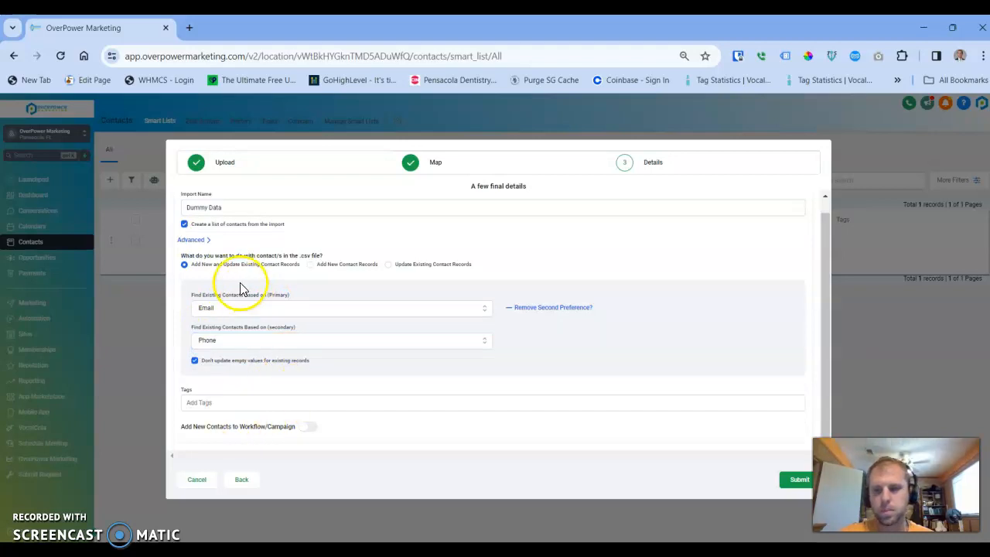
# Step: Create the tag "dummy" and apply it to the contacts being imported
pyautogui.click(217, 403)
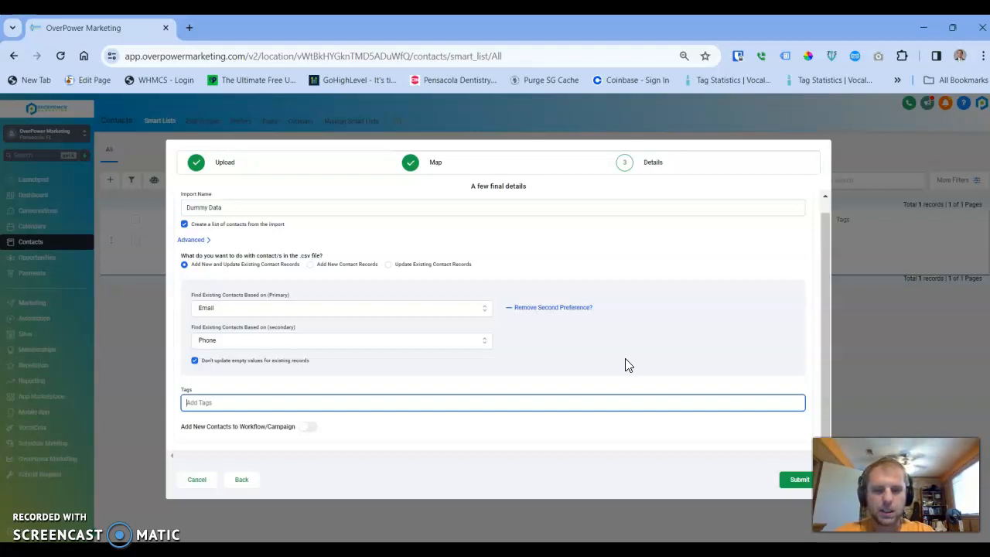
pyautogui.write('dummy')
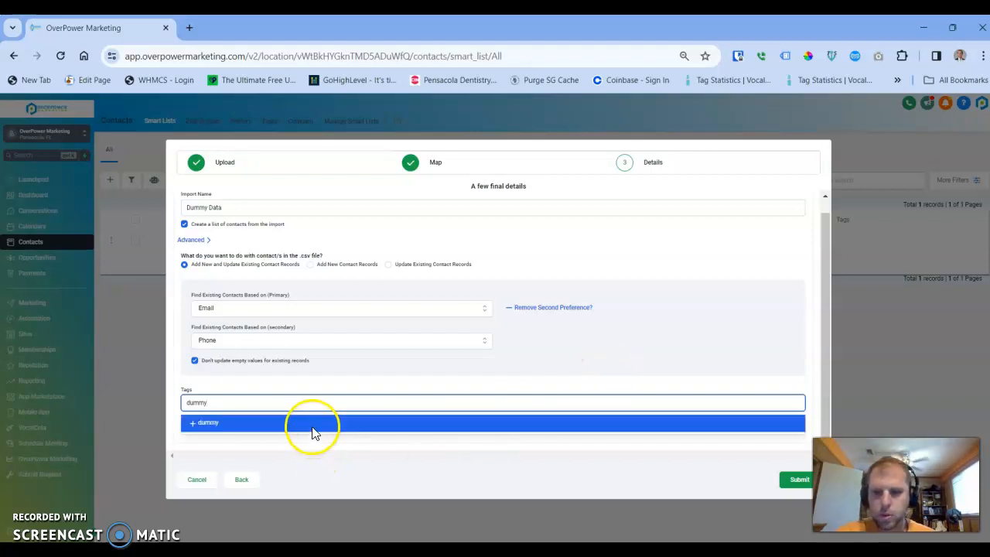
pyautogui.click(312, 431)
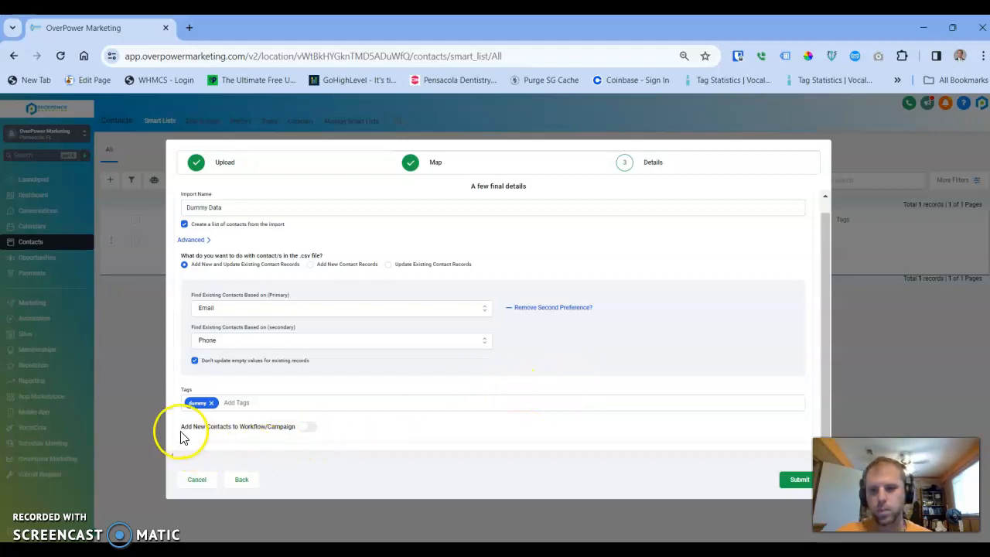
# Step: Preview the option for adding new contacts to a workflow or campaign, leaving it switched off
pyautogui.moveTo(181, 426); pyautogui.dragTo(256, 426)
pyautogui.click(311, 427)
pyautogui.scroll(-1, 371, 424)
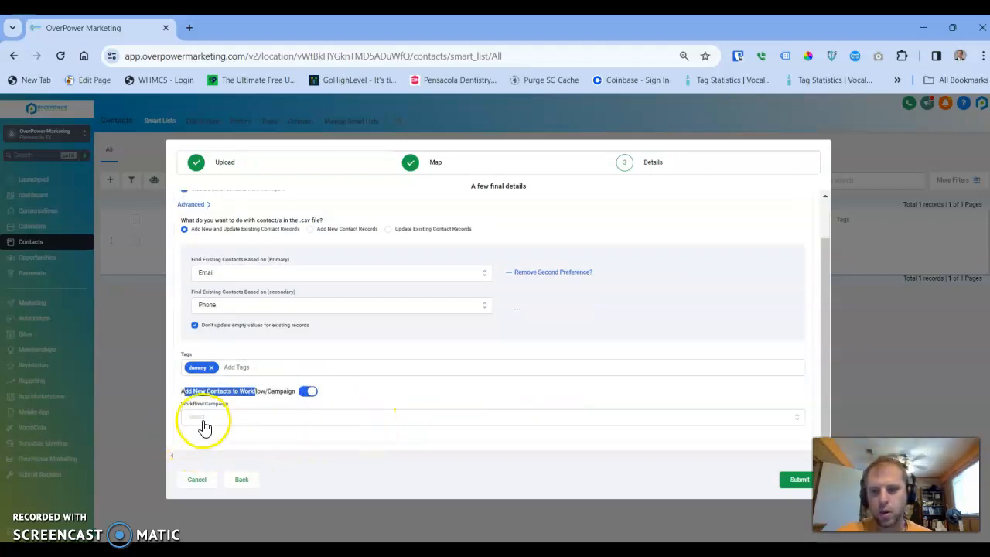
pyautogui.click(311, 391)
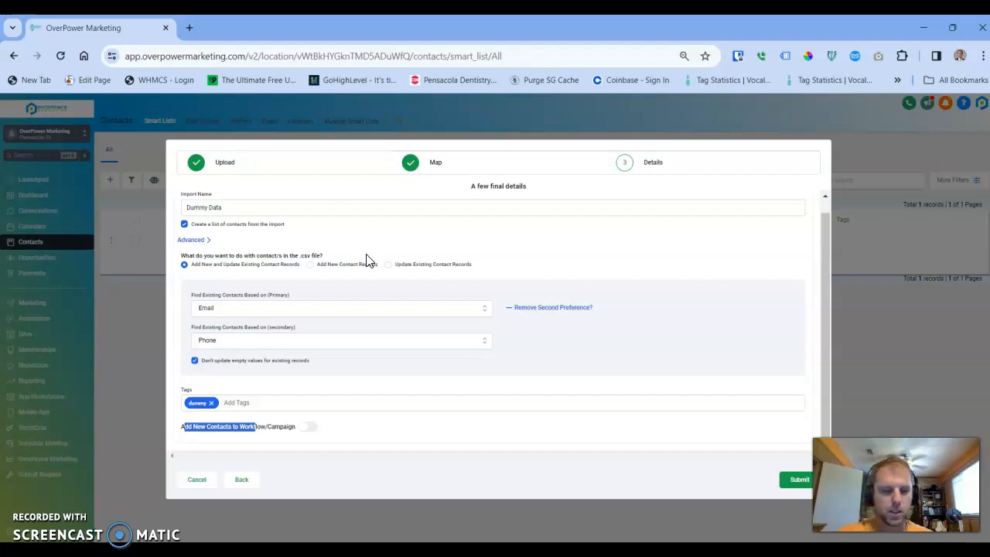
pyautogui.click(307, 427)
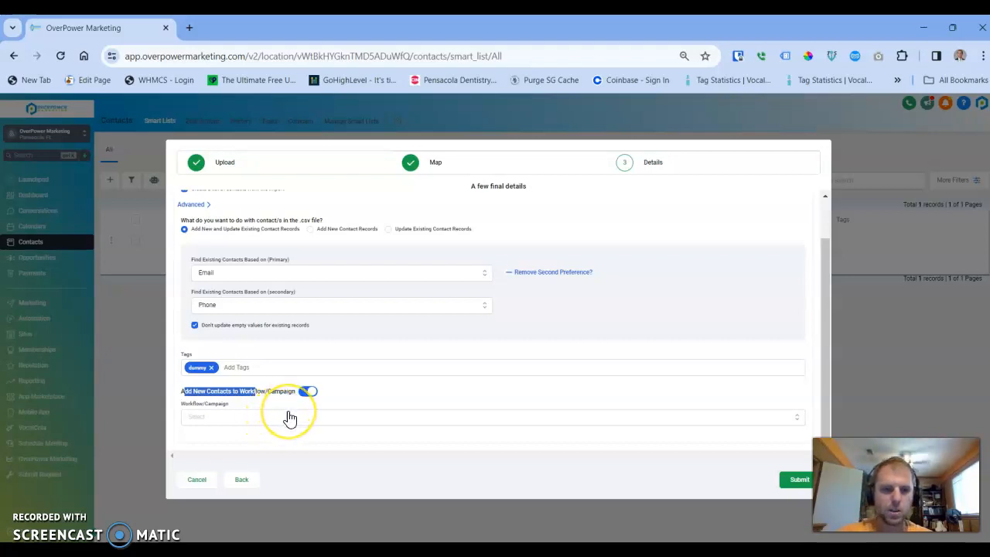
pyautogui.click(309, 390)
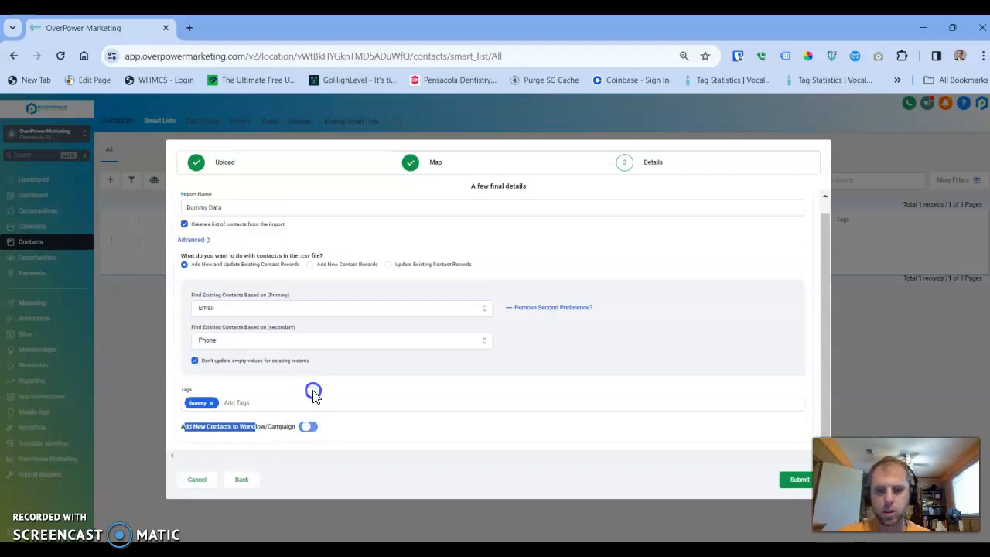
# Step: Submit the contact import and show the statistics of the Dummy Data bulk import
pyautogui.click(796, 480)
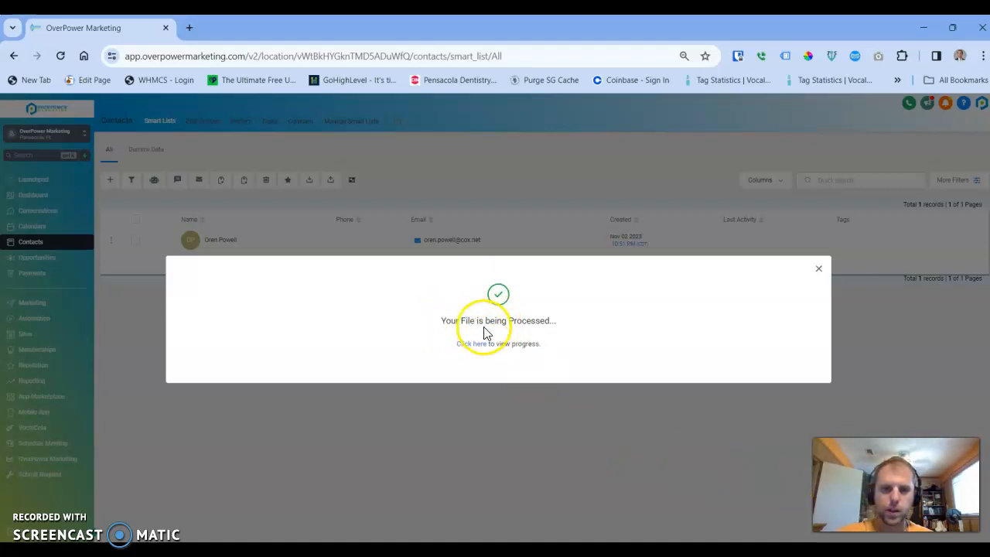
pyautogui.click(468, 343)
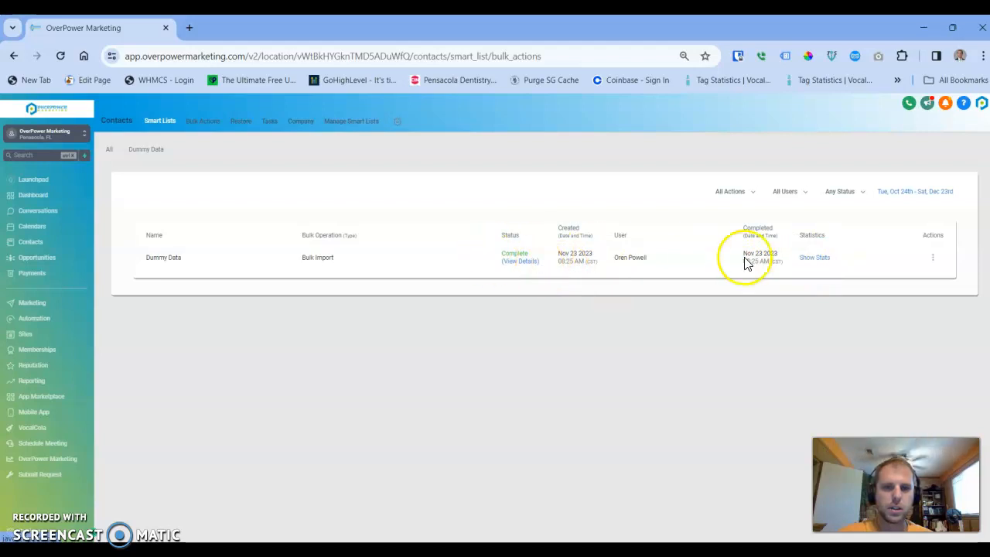
pyautogui.click(815, 261)
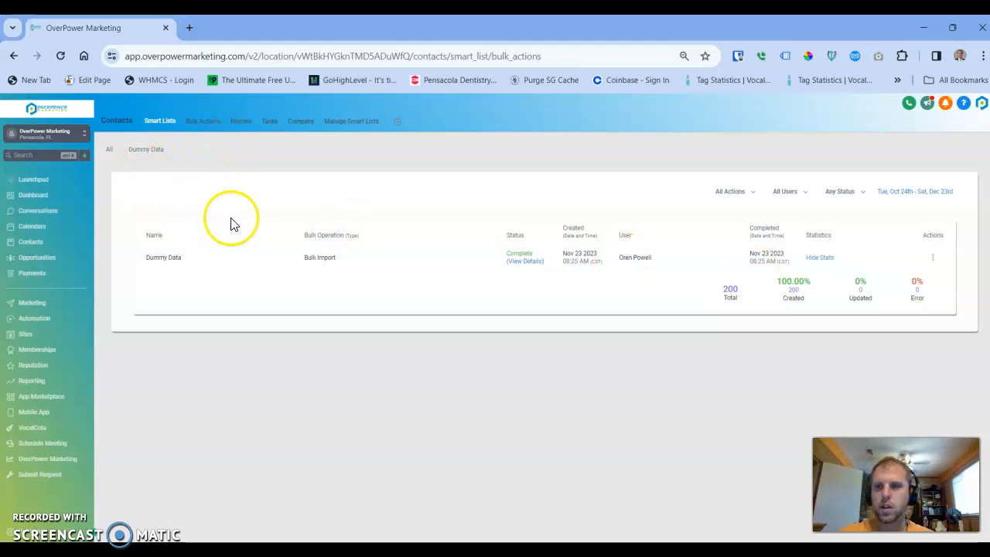
# Step: Check the imported contacts and record totals in the All list and the Dummy Data smart list
pyautogui.click(109, 153)
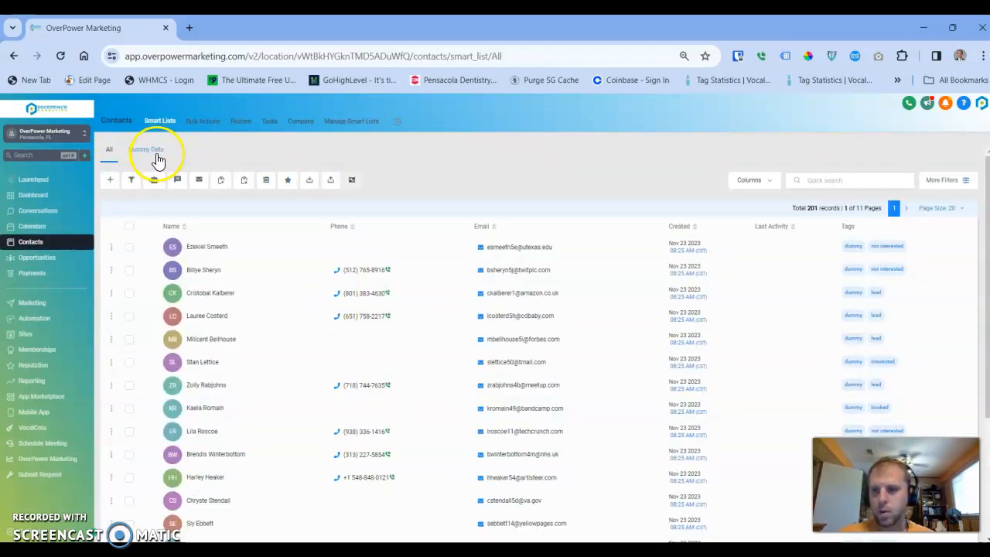
pyautogui.scroll(-3, 531, 336)
pyautogui.scroll(3, 557, 335)
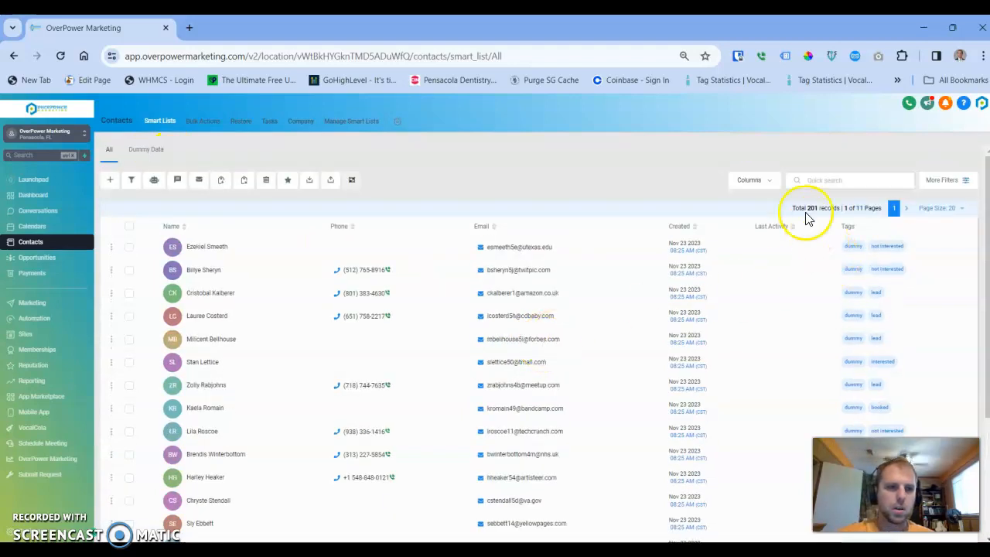
pyautogui.click(150, 152)
pyautogui.moveTo(807, 208); pyautogui.dragTo(846, 206)
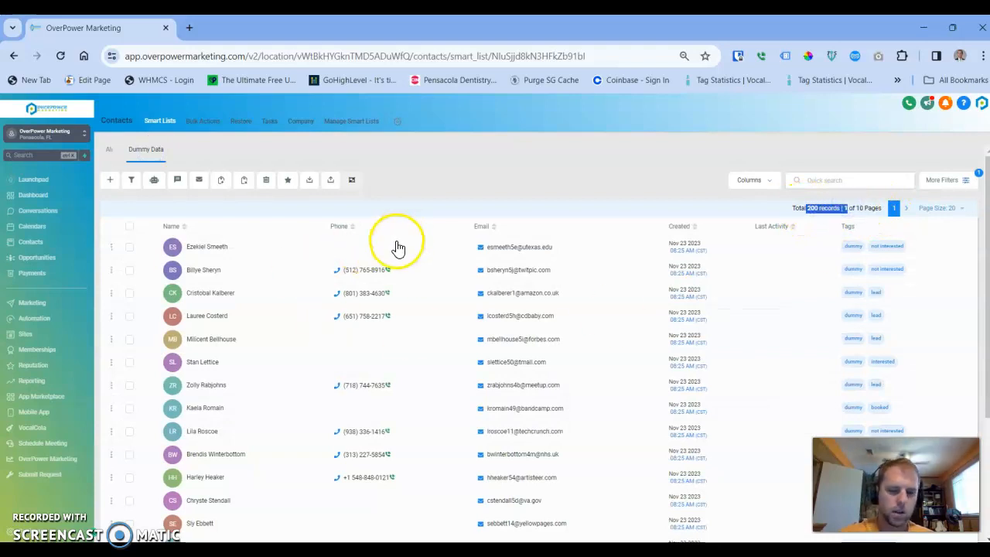